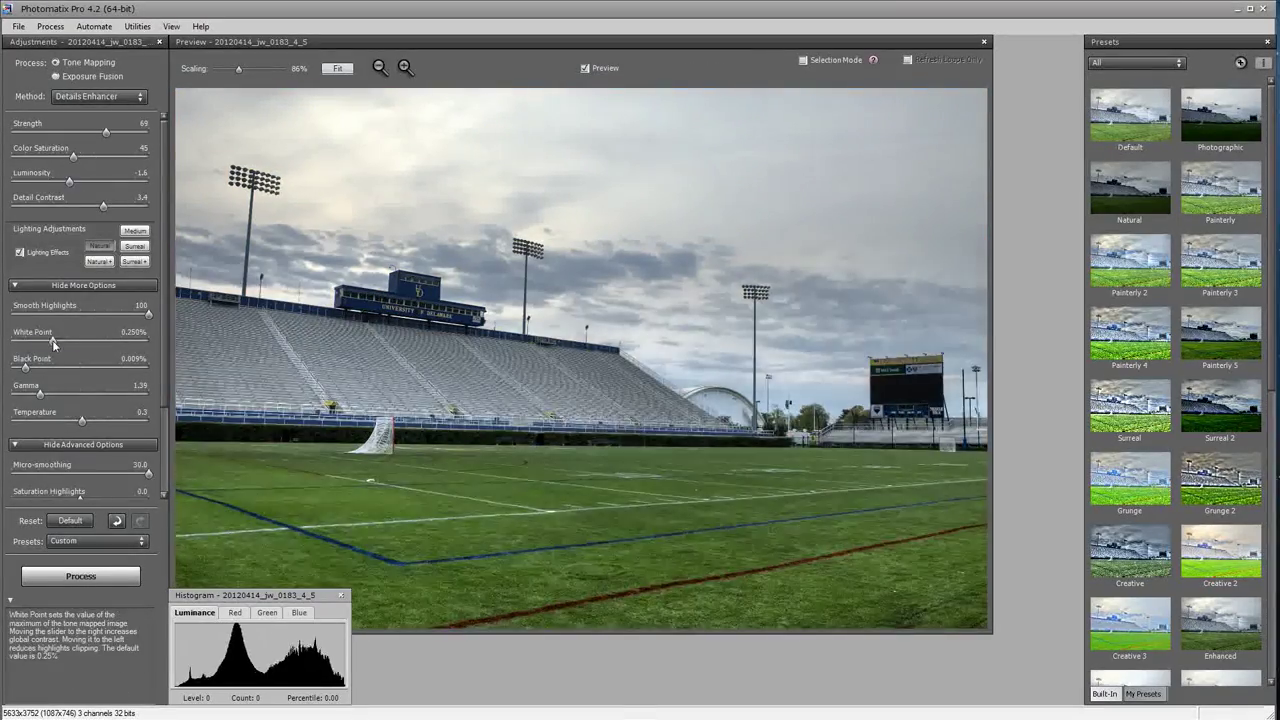
- Lower the Details Enhancer White Point to 0.072% and review the remaining settings
left_click_drag(53, 344, 40, 341)
scroll(115, 452, "down", 3)
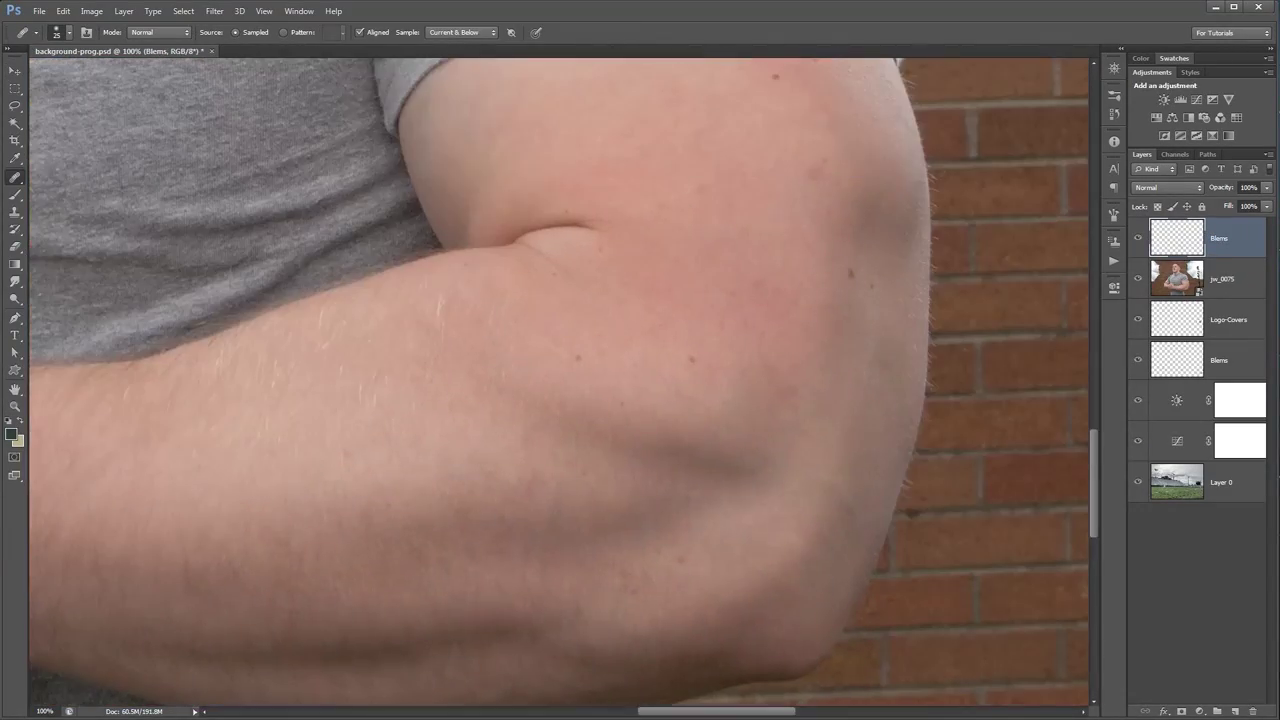
- Spot-heal blemishes along the man's arm on the Blems layer, then zoom in for the face
left_click_drag(487, 320, 492, 464)
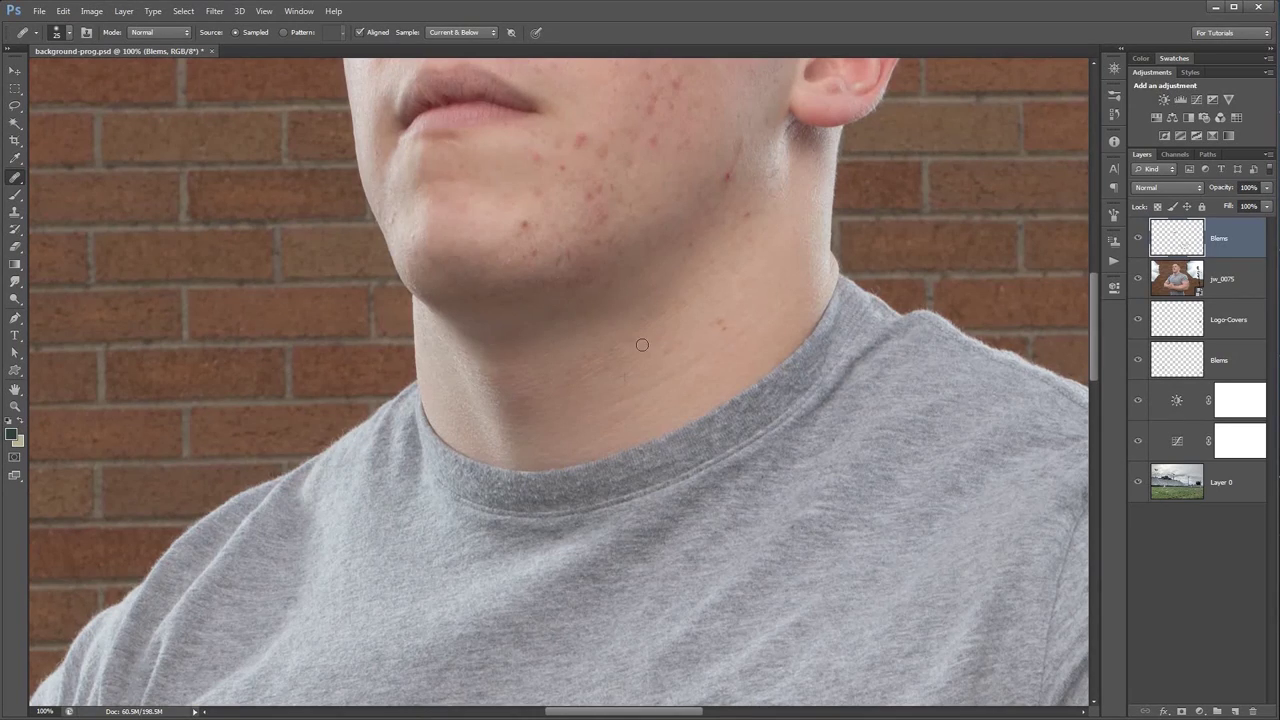
scroll(180, 310, "up", 1)
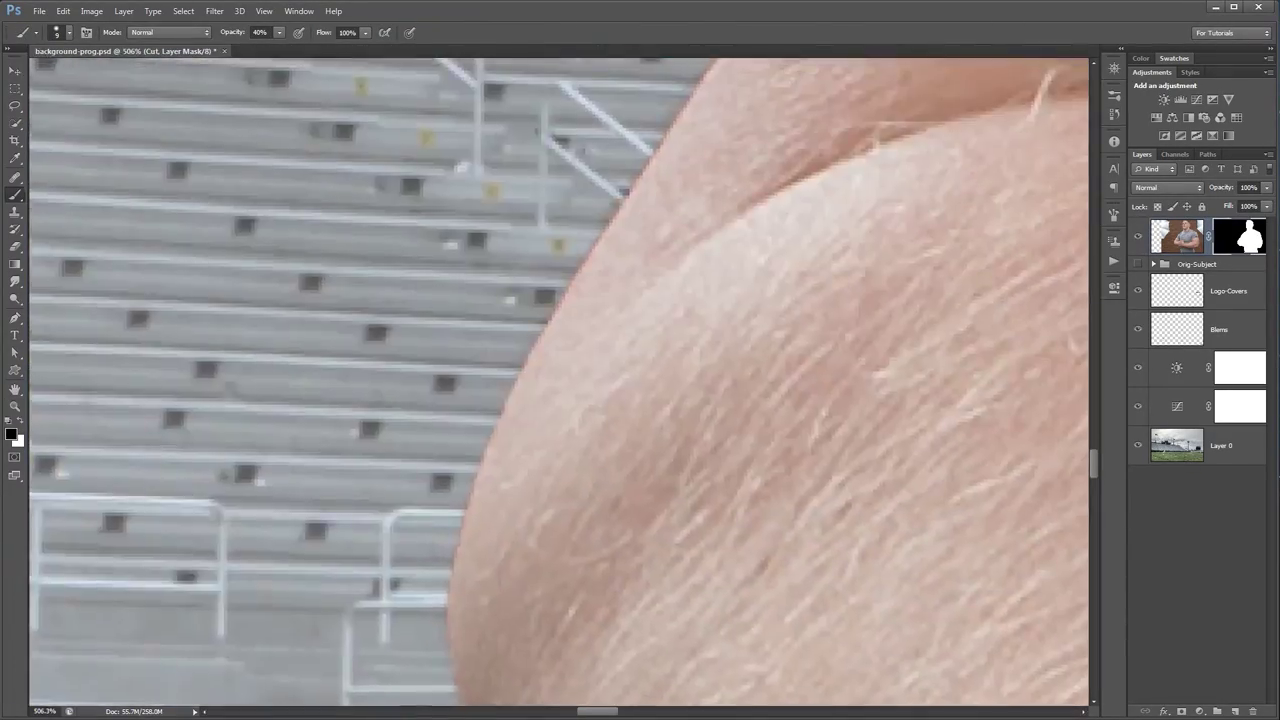
- Set the mask brush to 60% and paint white along the upper arm edge
key("6")
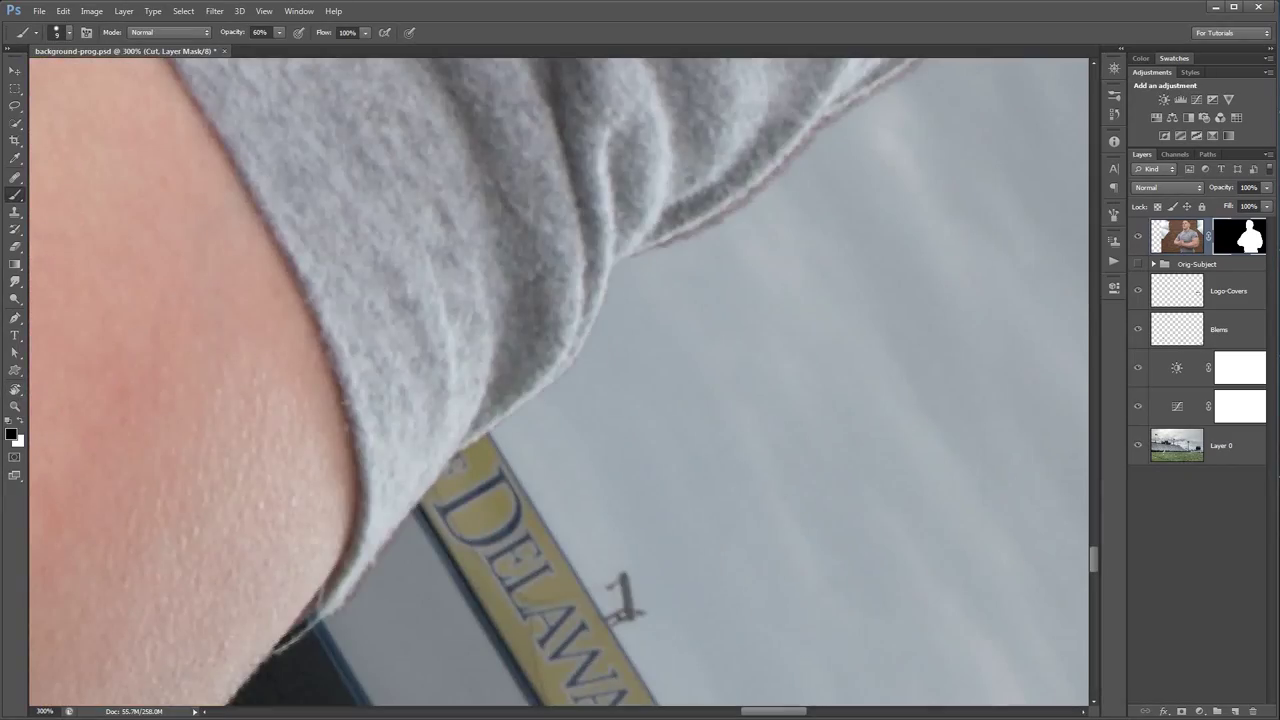
left_click_drag(622, 272, 587, 324)
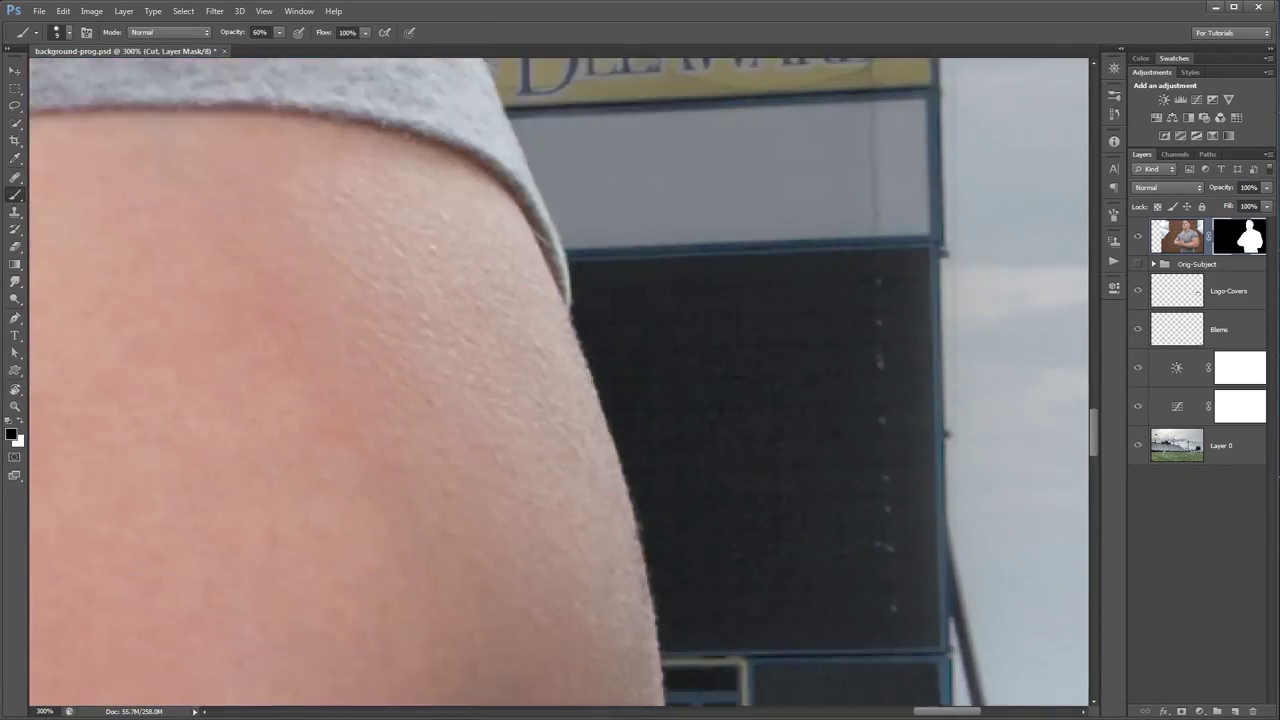
key("x")
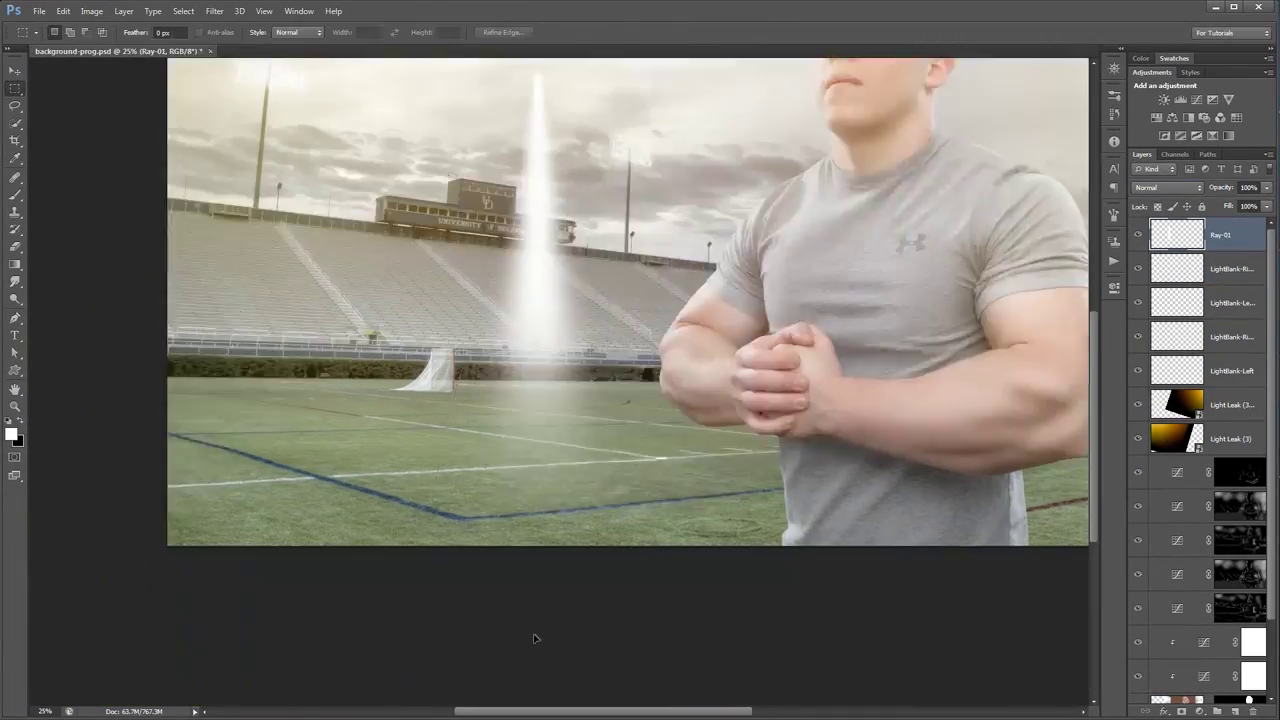
- Bring up the transform options for reshaping the copied light-ray layer
right_click(563, 537)
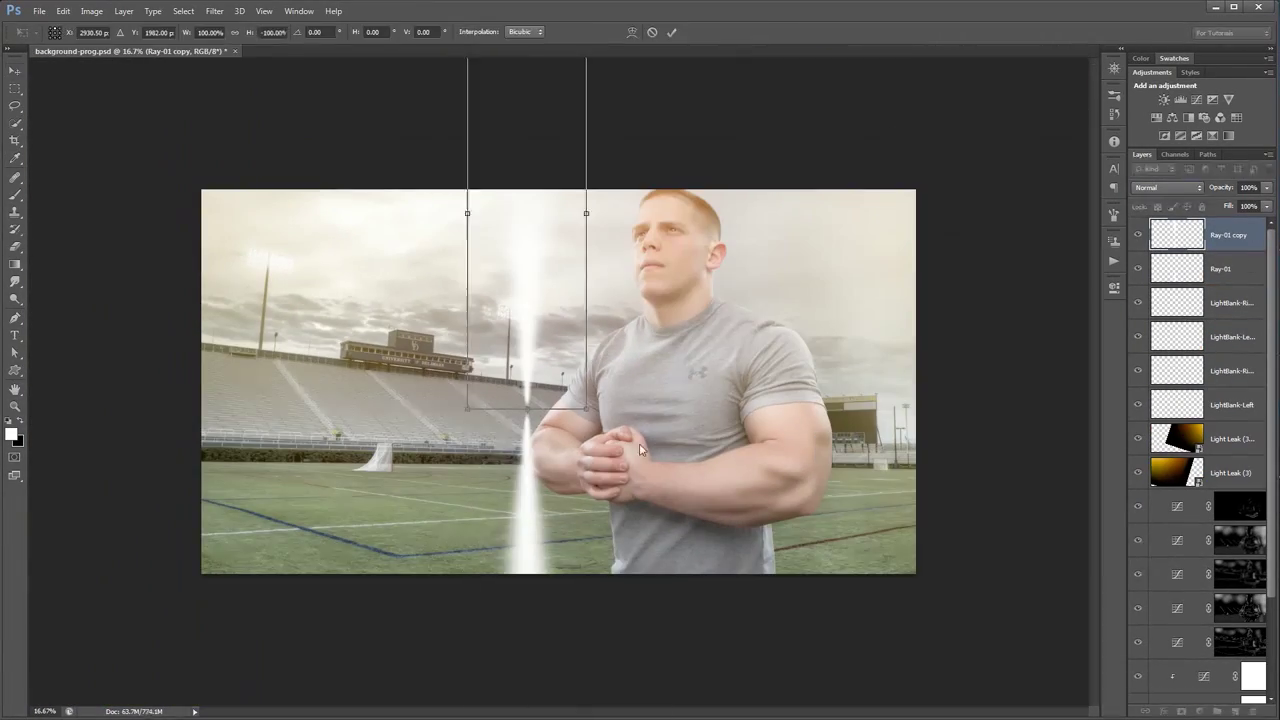